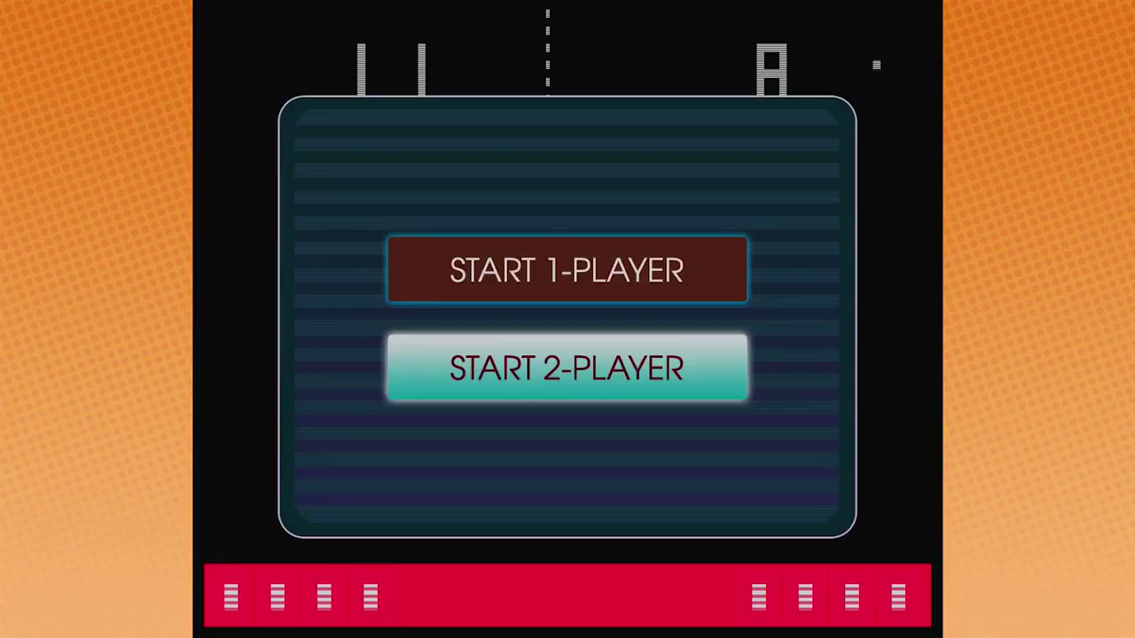
pyautogui.press('Return')
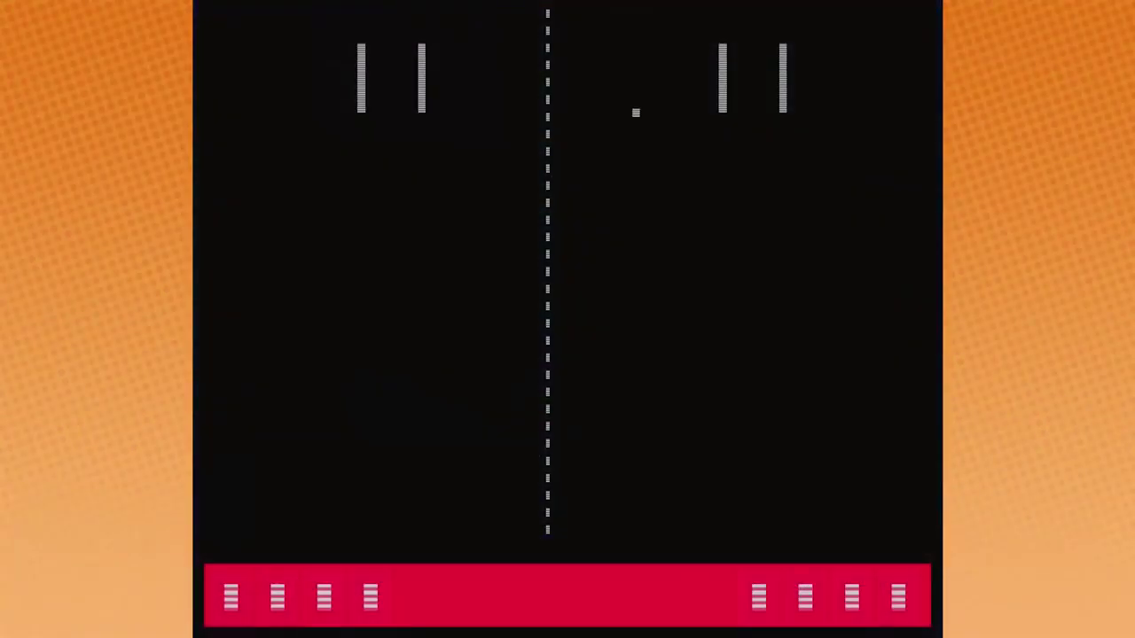
pyautogui.press('Escape')
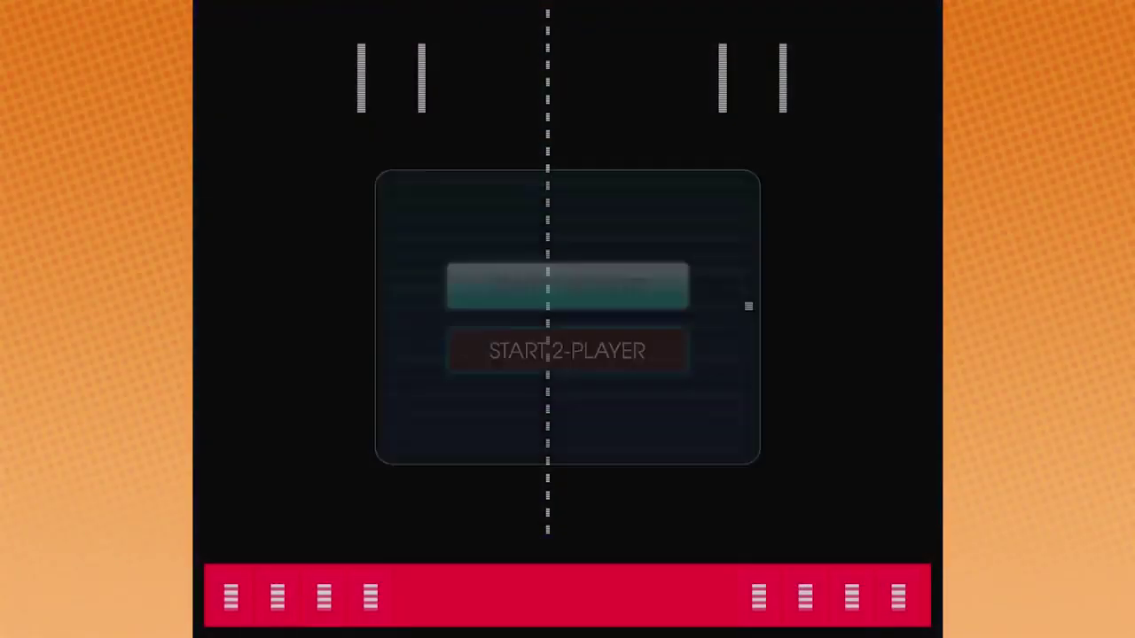
pyautogui.press('Down')
pyautogui.press('Return')
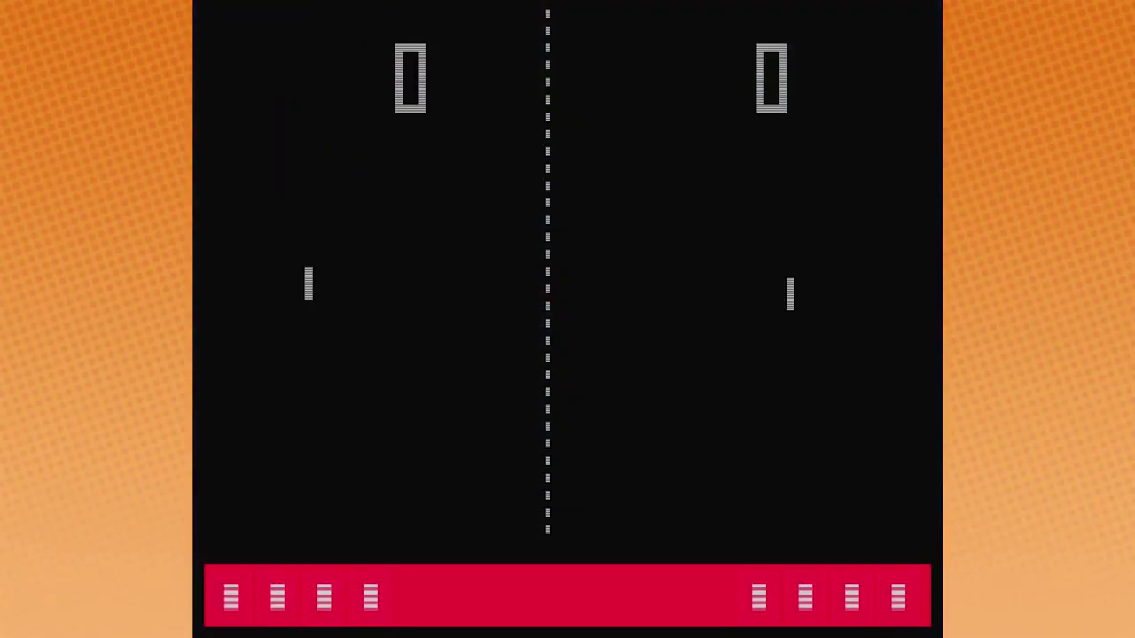